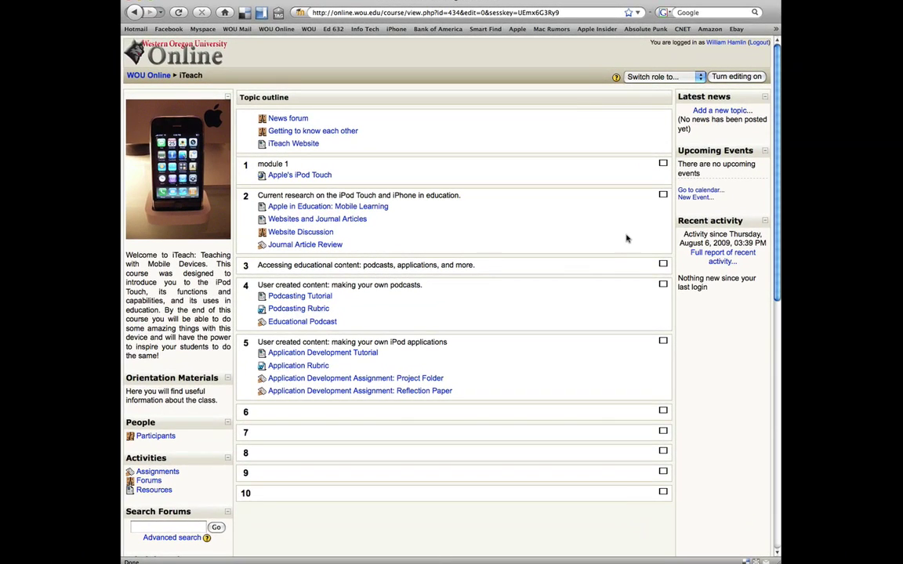
Step: Turn editing on for the iTeach course and open the Blocks 'Add...' dropdown
scroll(278, 208, down, 1)
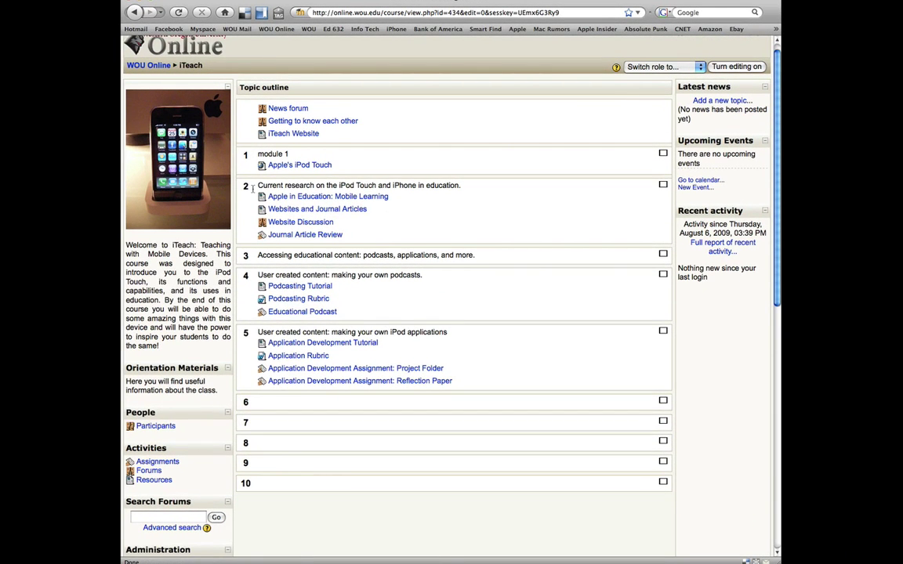
scroll(175, 160, up, 1)
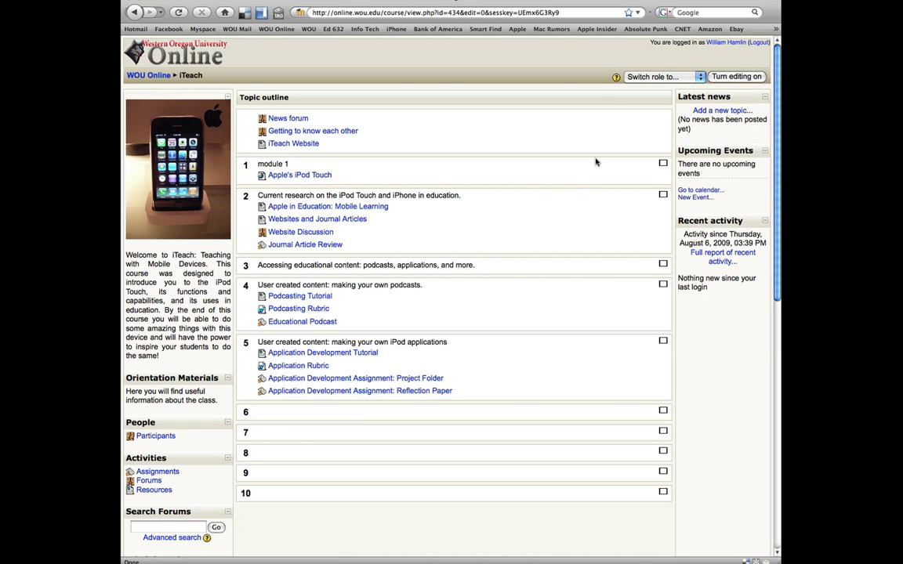
click(743, 77)
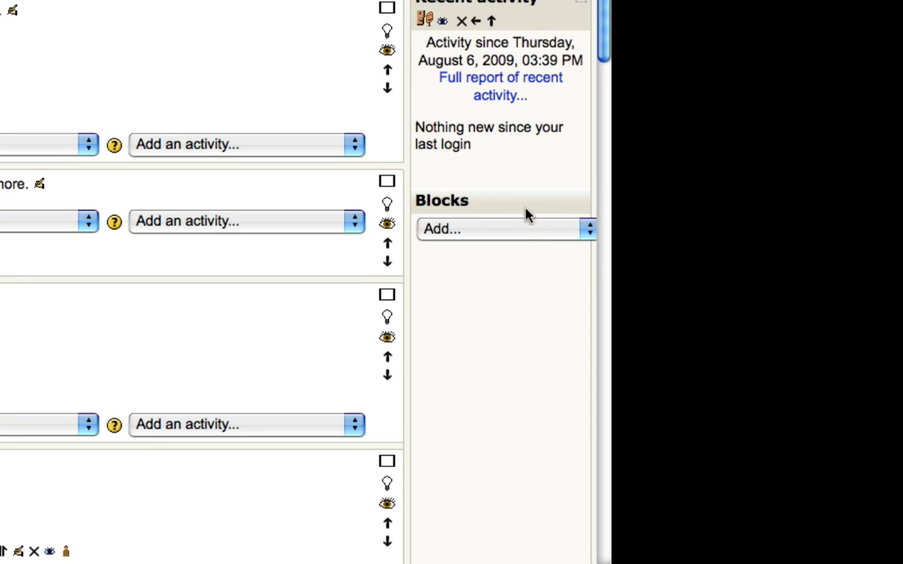
scroll(465, 258, right, 1)
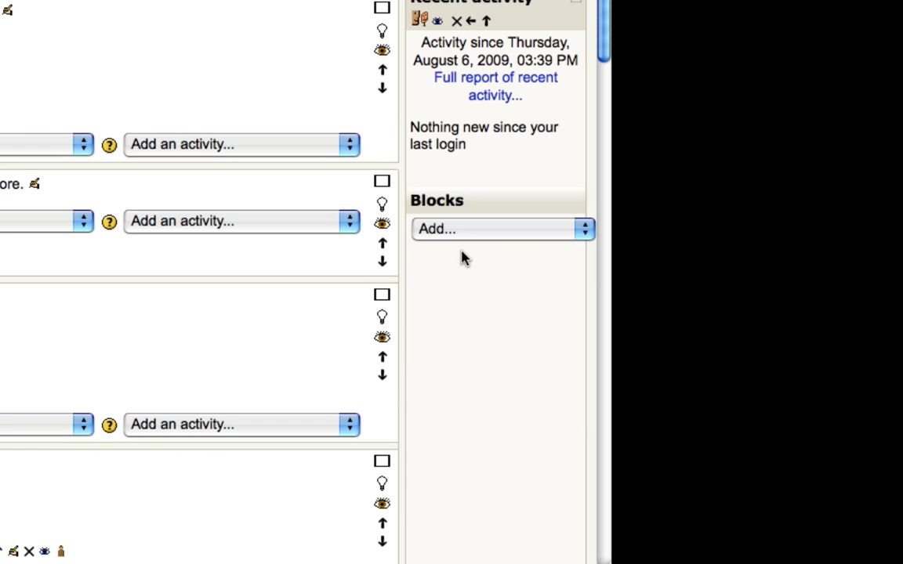
click(584, 229)
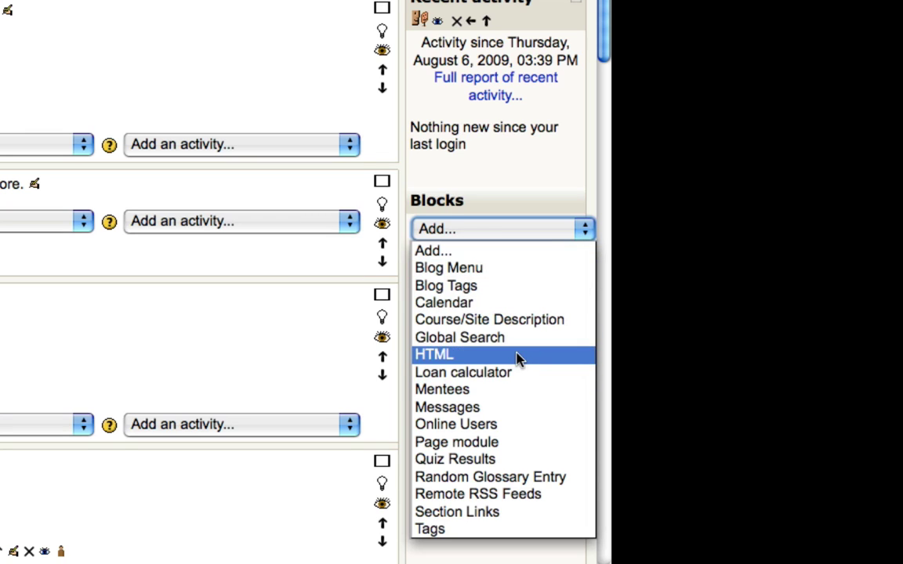
Step: Add an HTML block and move it up three places to sit above Latest news
click(457, 358)
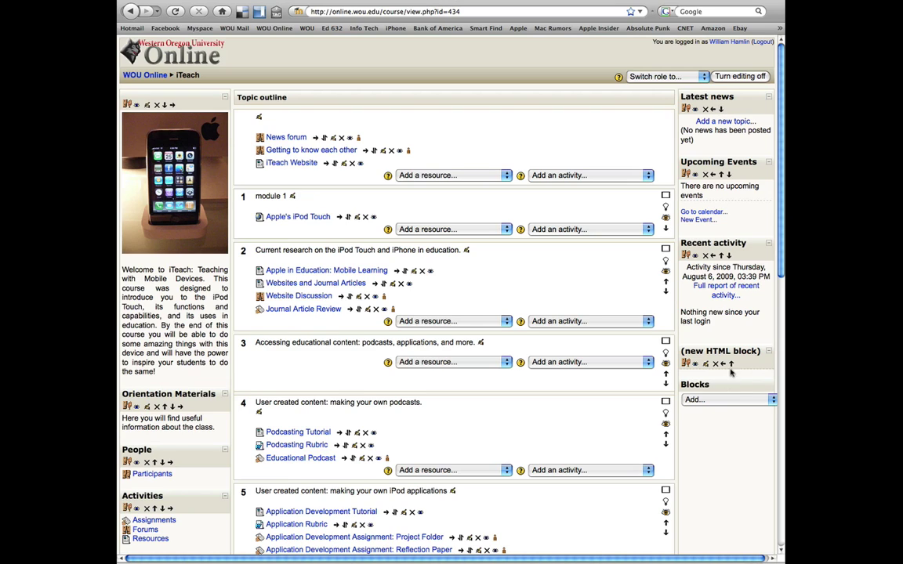
click(731, 364)
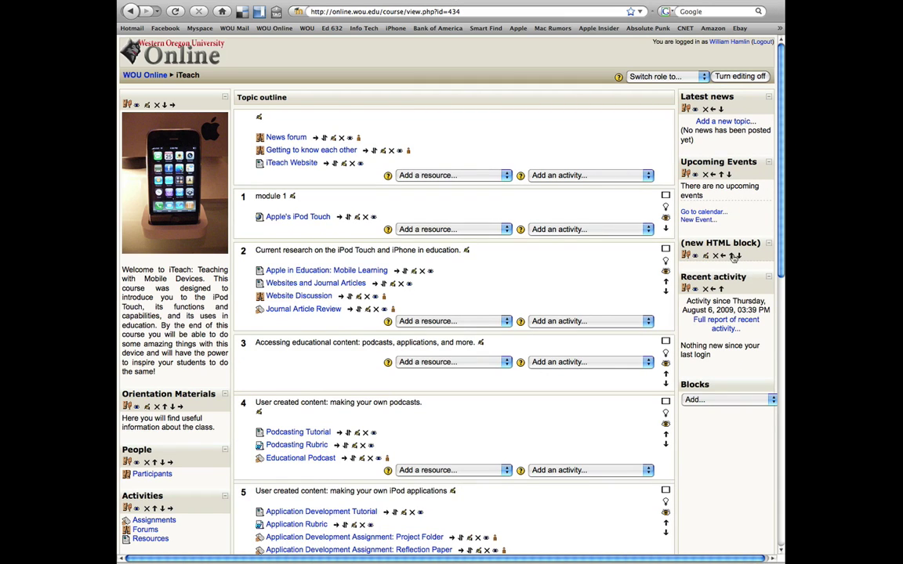
click(731, 255)
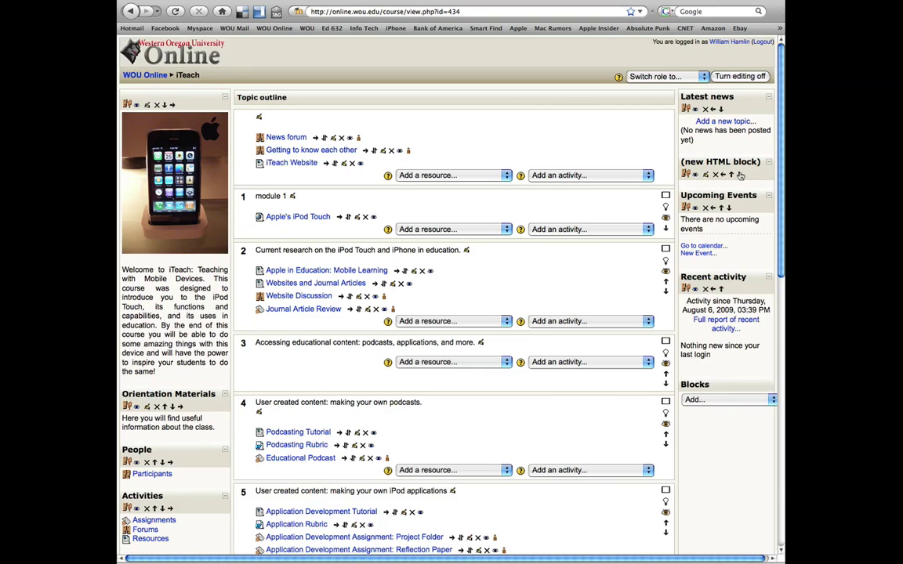
click(732, 175)
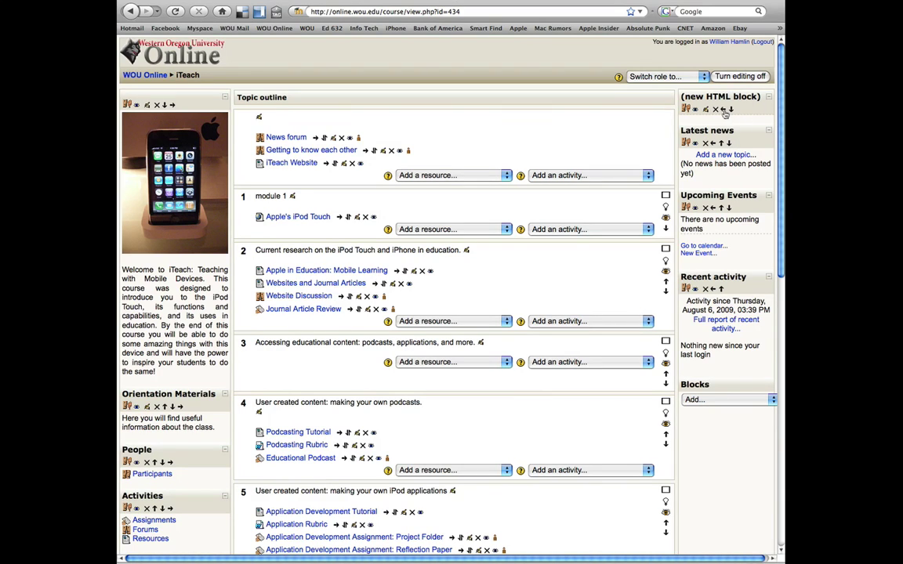
Step: Shift the HTML block into the left column and move it up one place
click(724, 113)
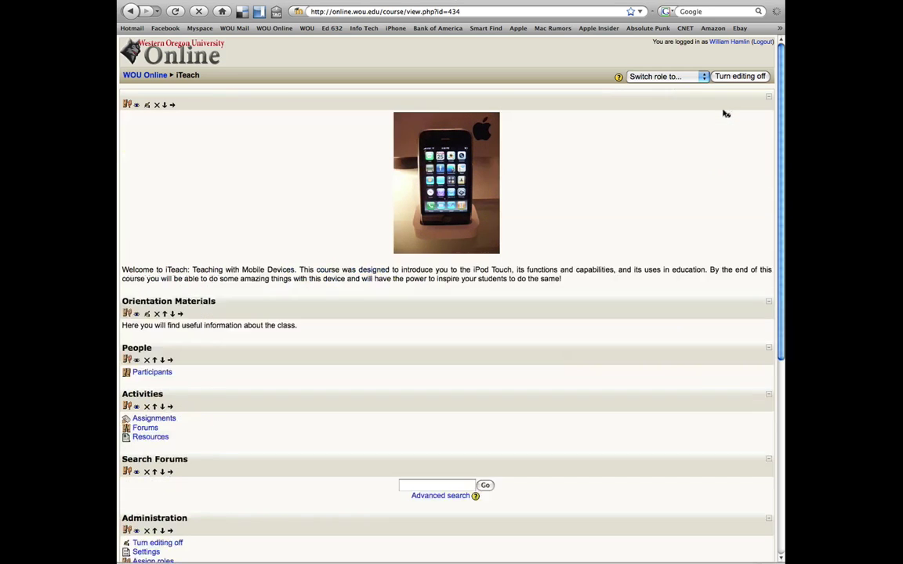
scroll(227, 335, down, 3)
scroll(227, 335, down, 15)
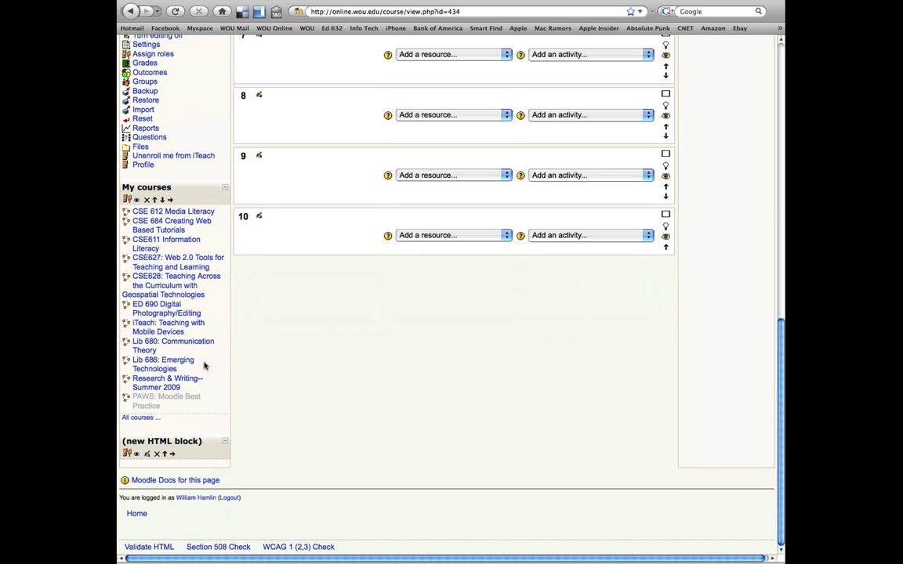
click(165, 454)
scroll(166, 443, down, 10)
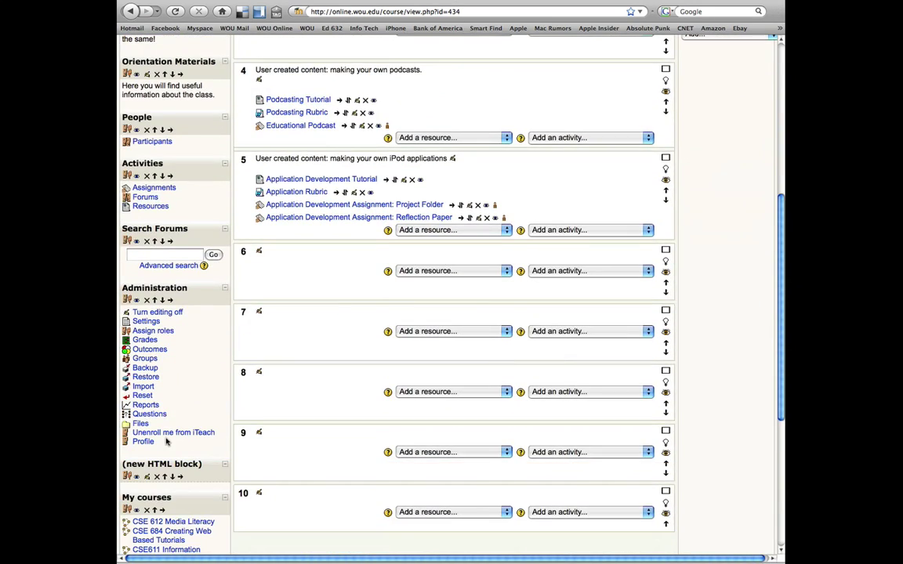
scroll(166, 442, down, 5)
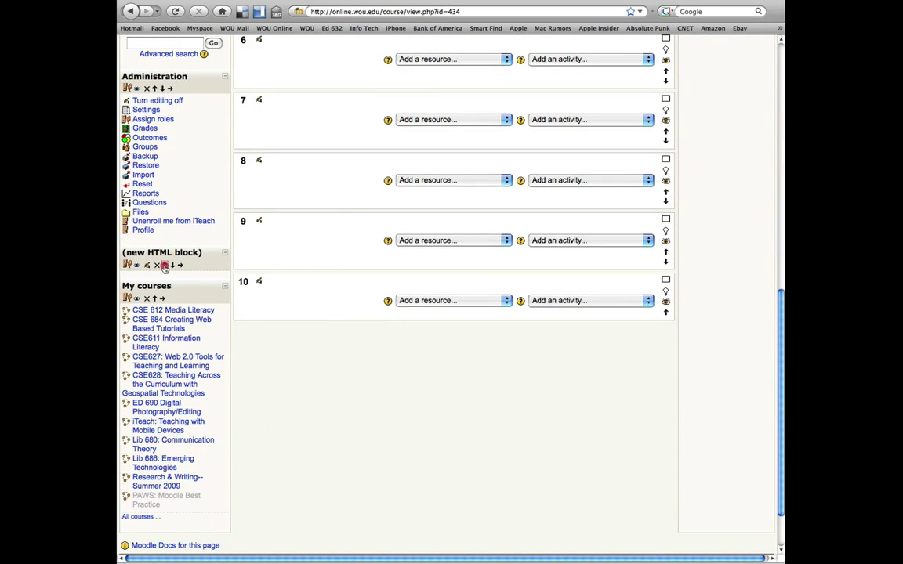
Step: Move the HTML block up past Administration, Search Forums, Activities, People and Orientation Materials
click(165, 266)
scroll(164, 269, down, 3)
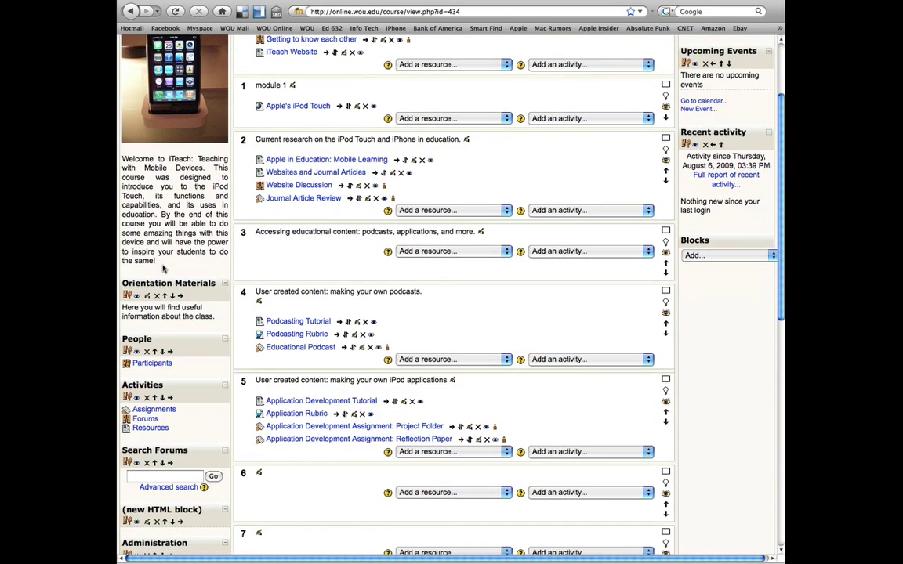
click(165, 522)
scroll(169, 513, down, 2)
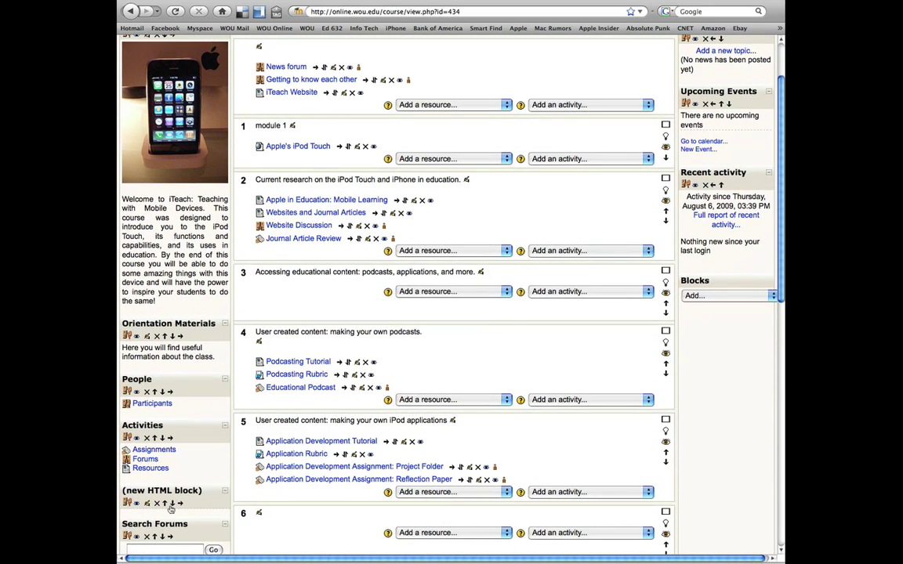
click(164, 504)
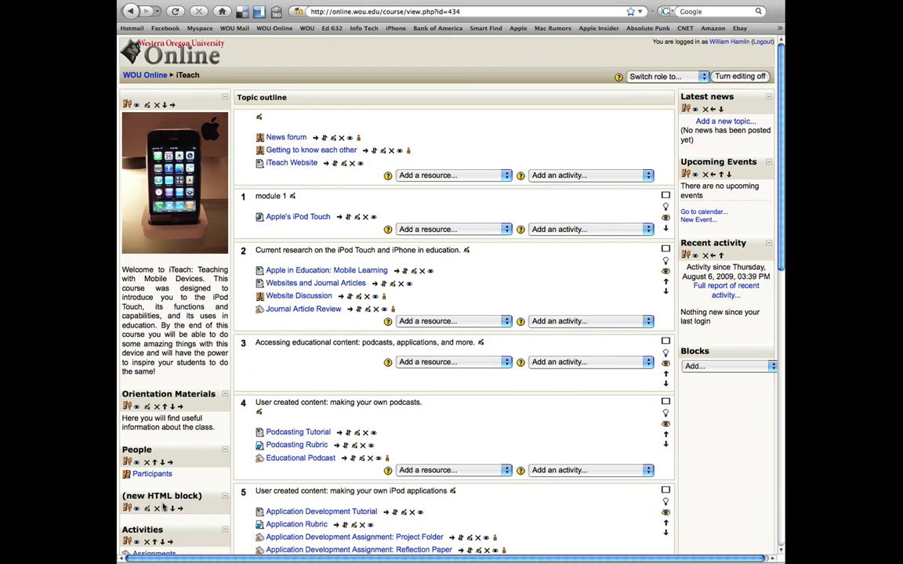
click(165, 509)
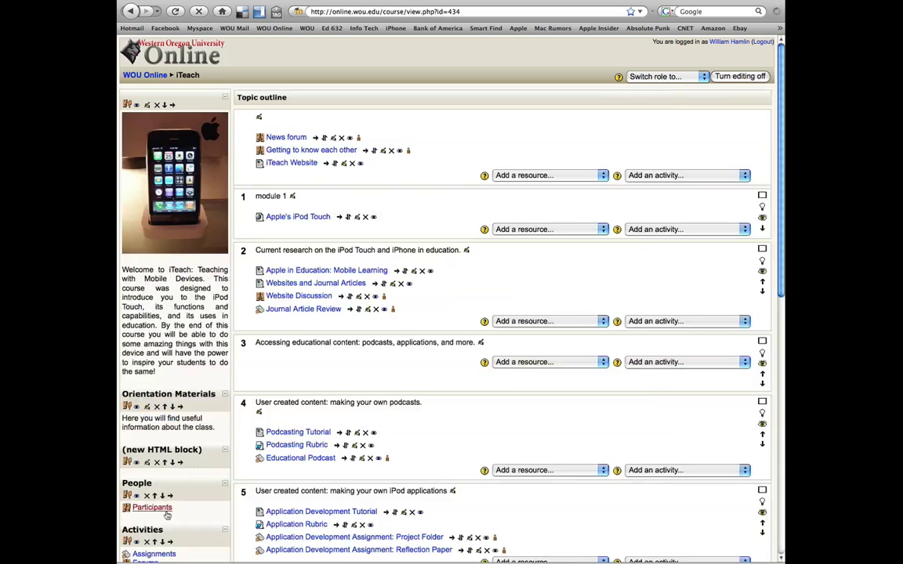
click(165, 463)
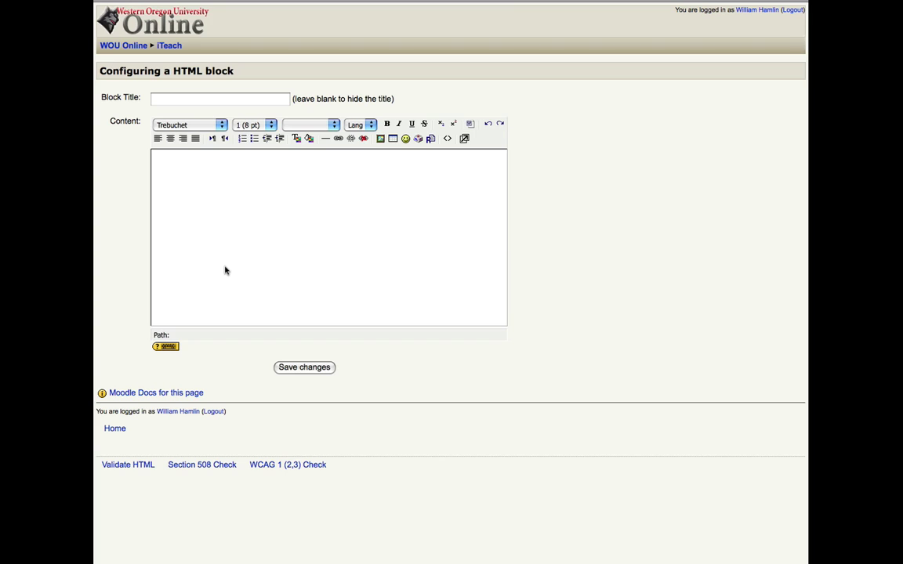
Step: Enter 'iTeach' in the Block Title field, leaving the content empty
click(193, 100)
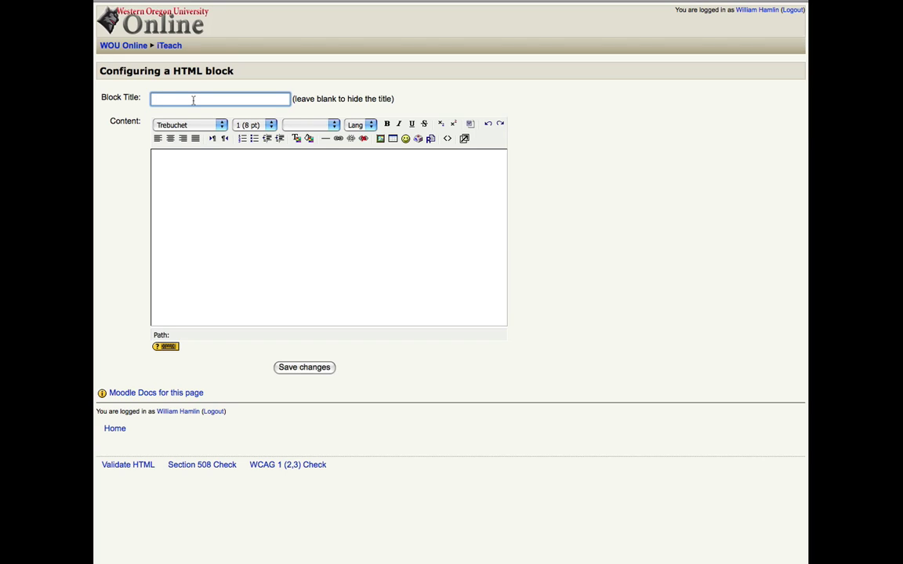
text(iTeach)
click(333, 207)
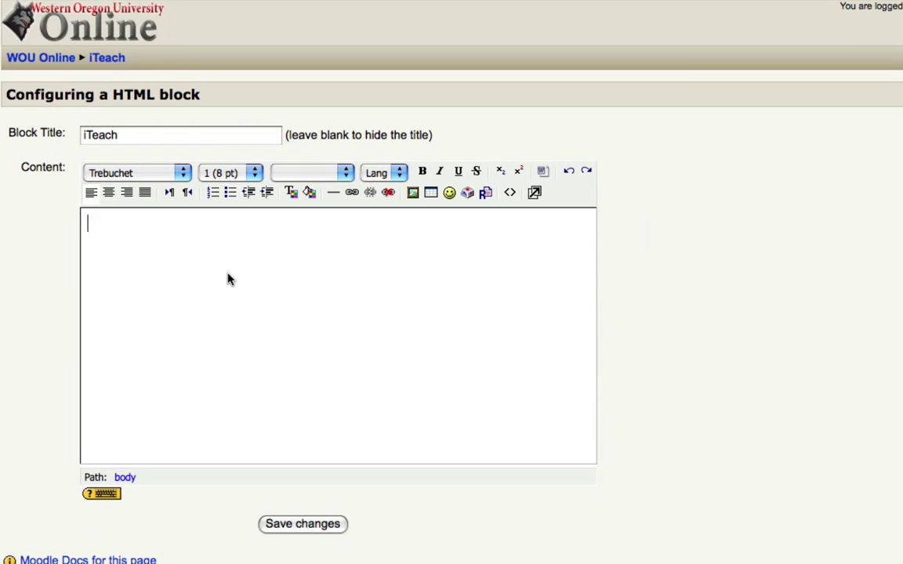
Step: Insert iphone.JPG from Course_Site_Images into the block content with alternate text 'iphone'
click(413, 192)
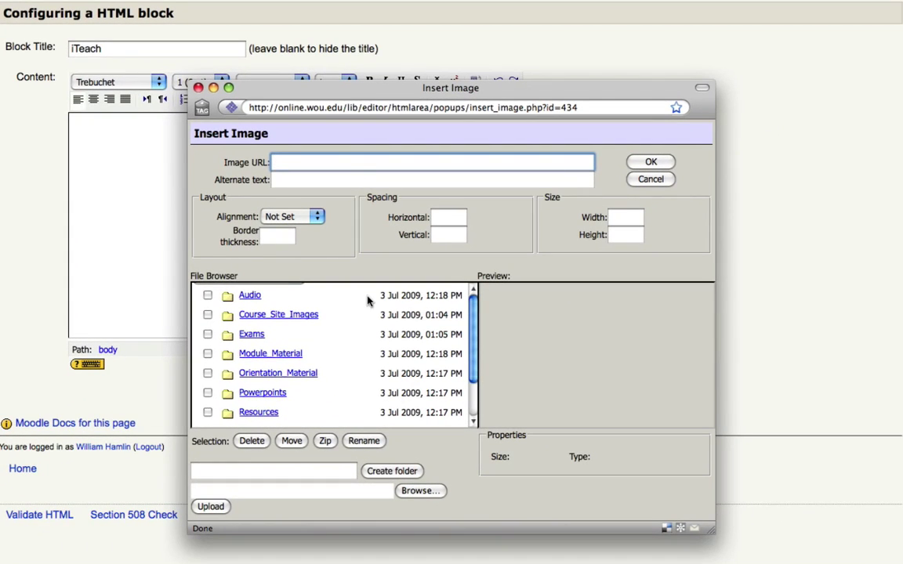
scroll(367, 332, down, 3)
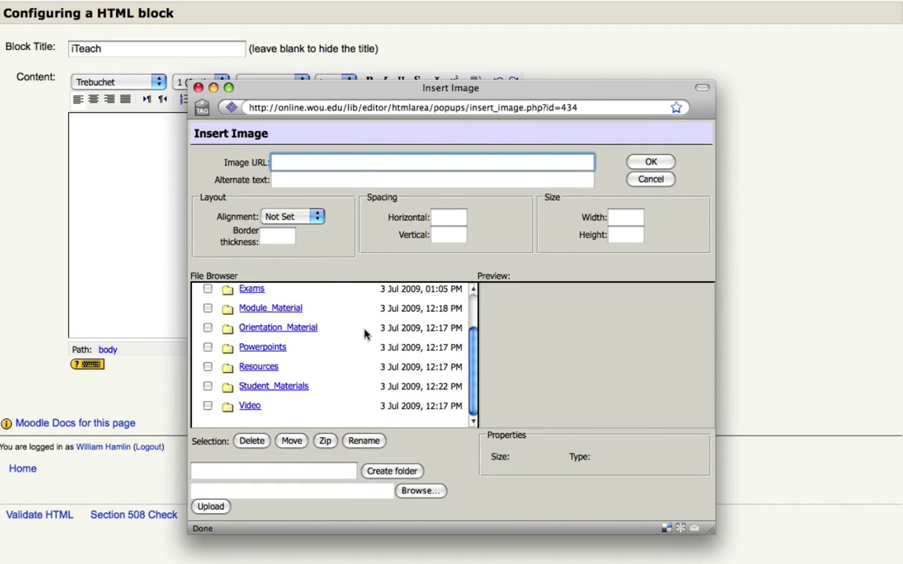
scroll(364, 334, up, 2)
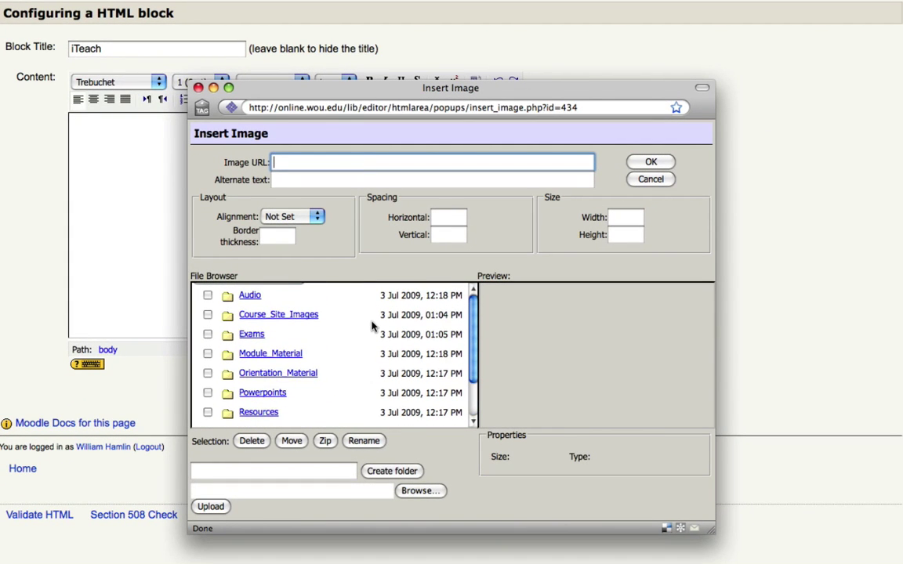
click(270, 315)
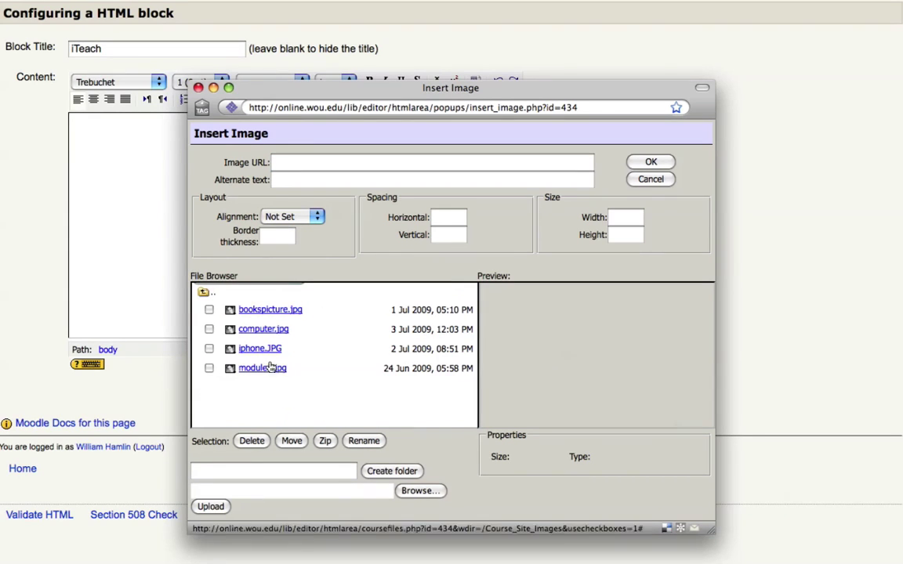
click(249, 352)
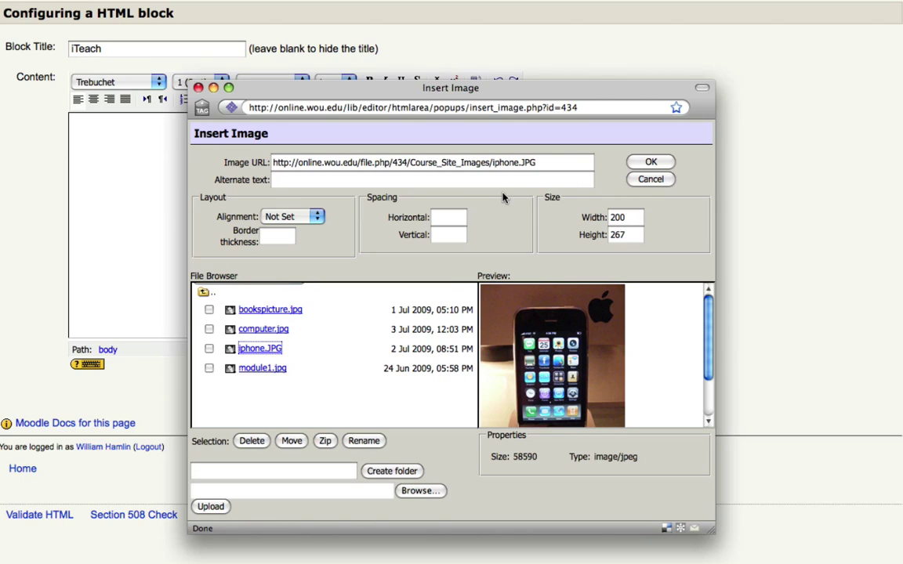
click(287, 178)
text(iphone)
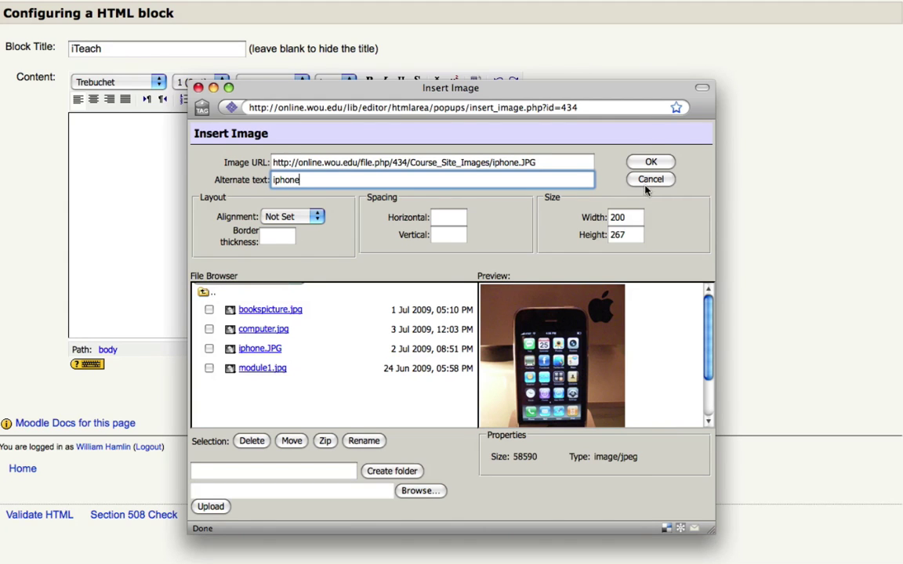
click(651, 161)
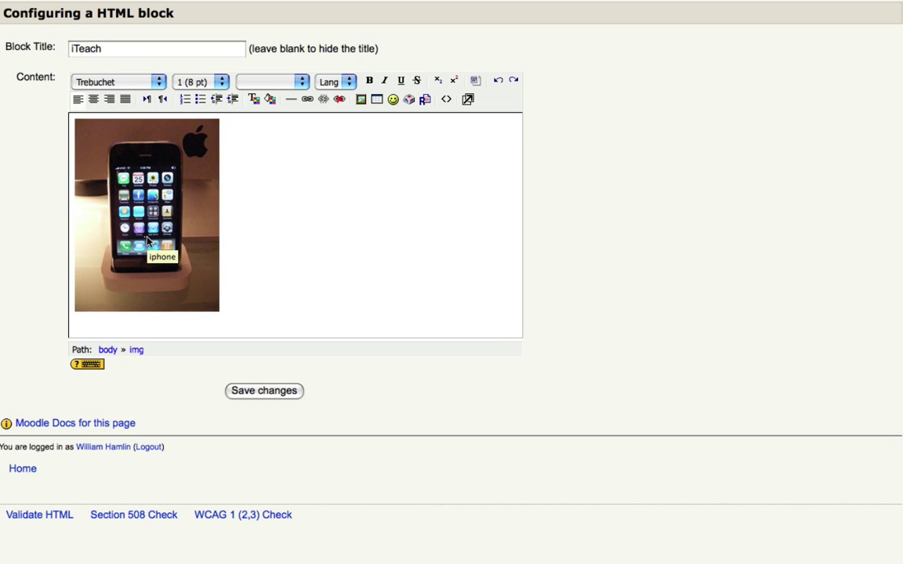
Step: Centre-align the inserted iPhone image in the block content
click(163, 186)
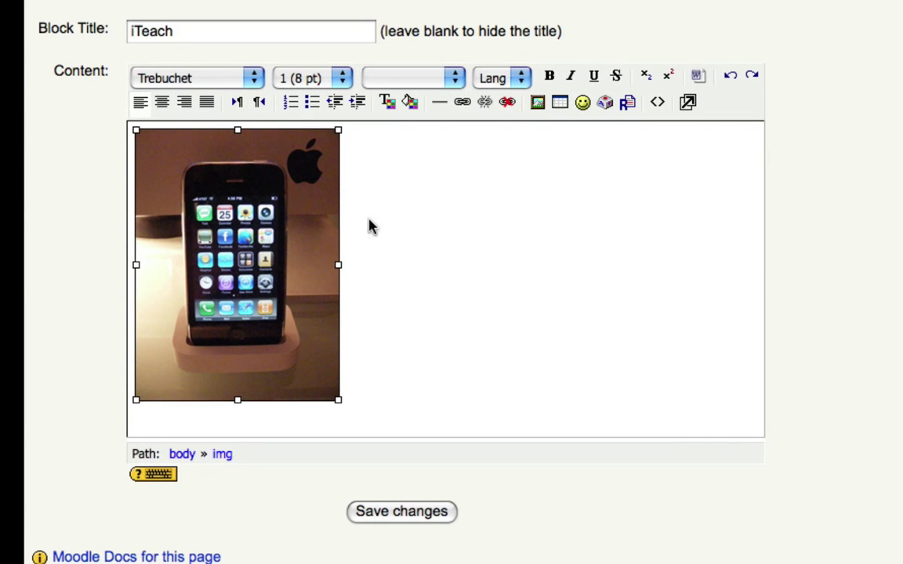
click(161, 107)
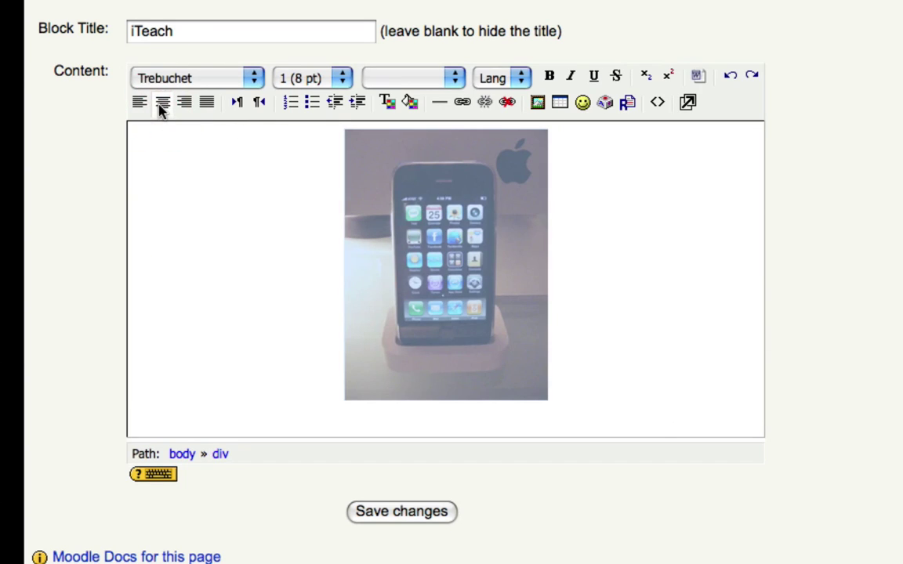
click(185, 105)
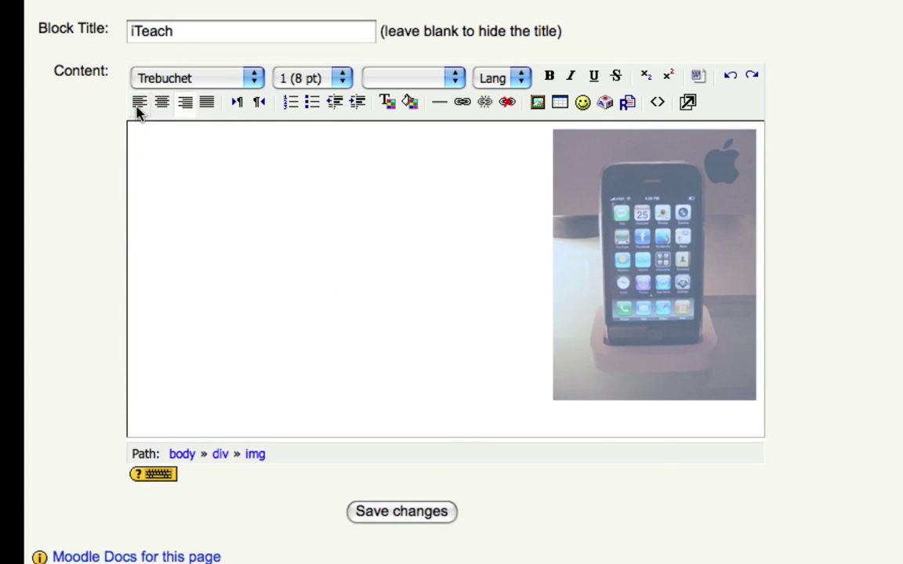
click(140, 106)
click(164, 107)
click(612, 278)
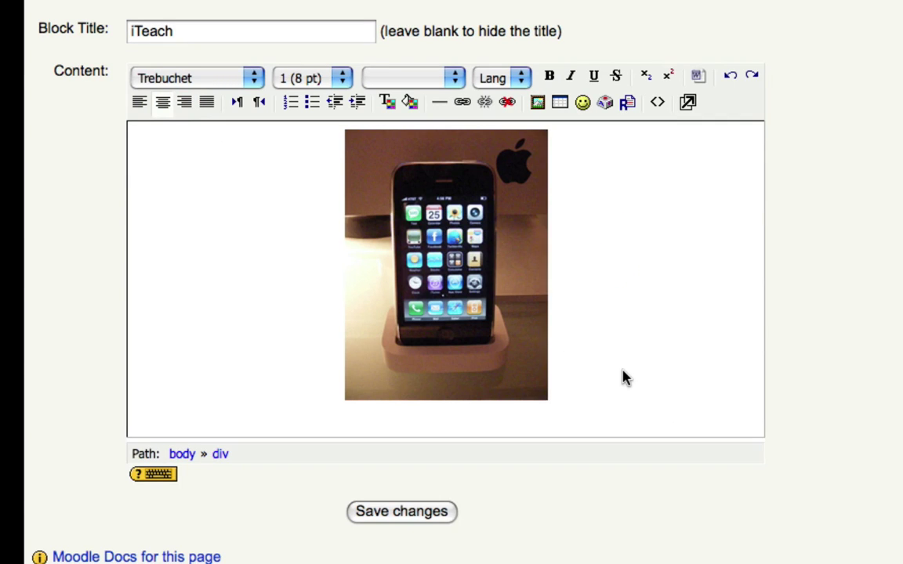
Step: Add a centred line 'Welcome to the iTeach Course!' below the image
key(Return)
text(Welcome )
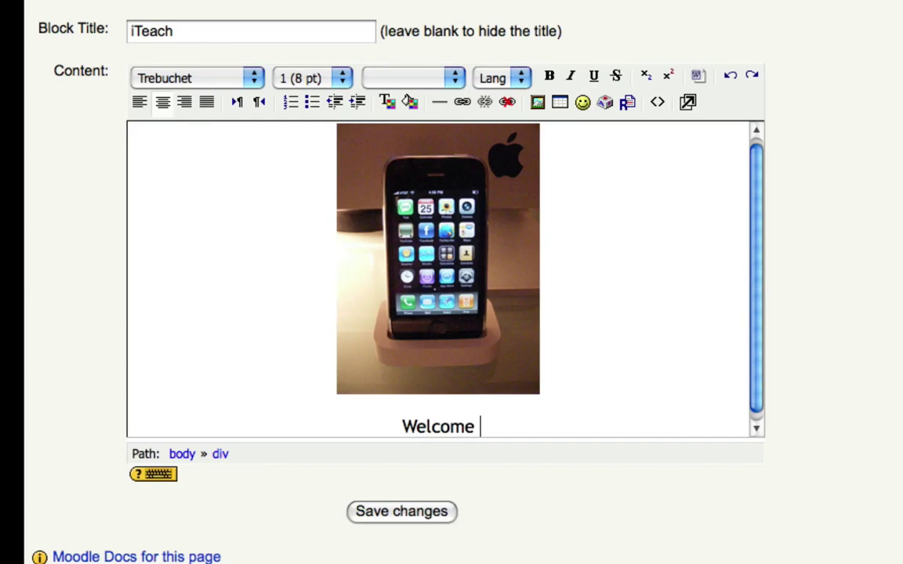
text(to the iTeach o)
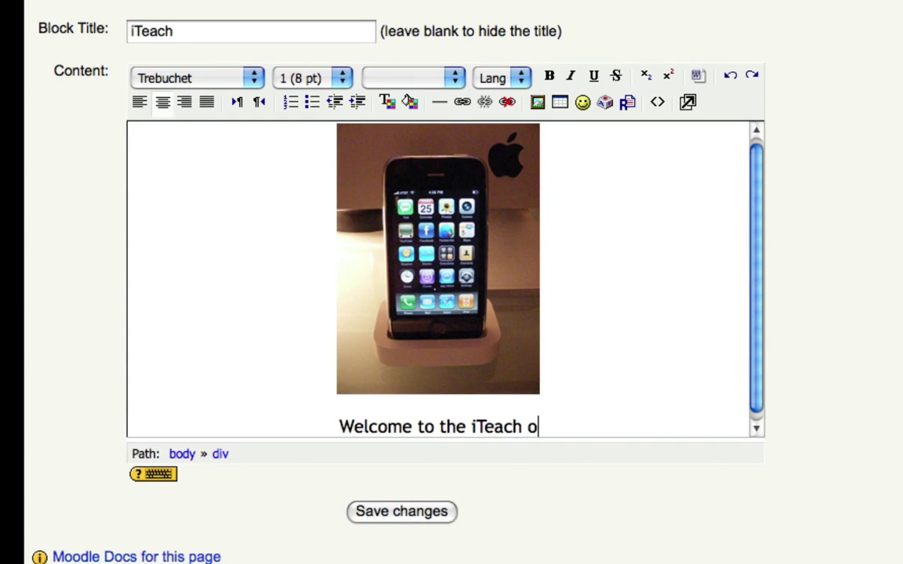
key(BackSpace)
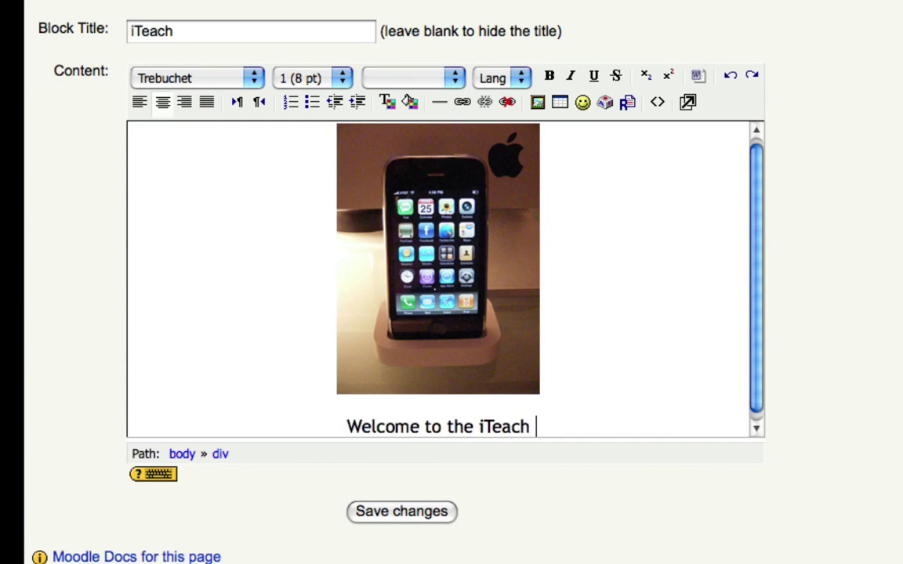
text(Course!)
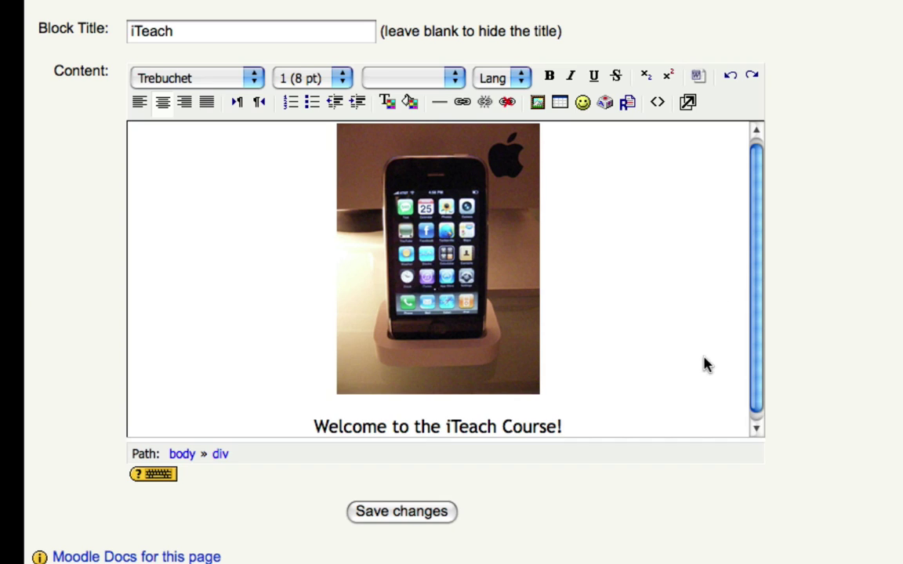
scroll(703, 365, down, 1)
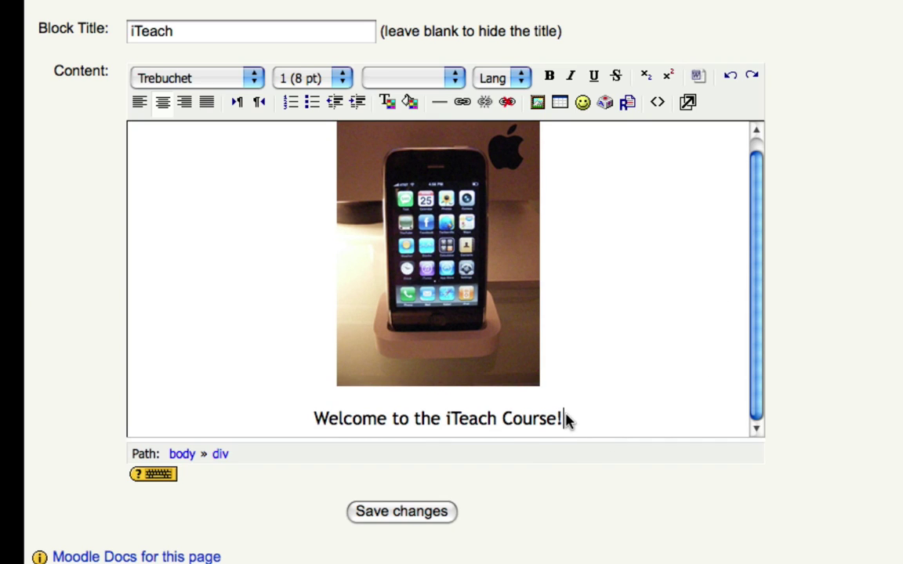
Step: Save the block and check the iTeach block's image and welcome line on the course page
click(388, 517)
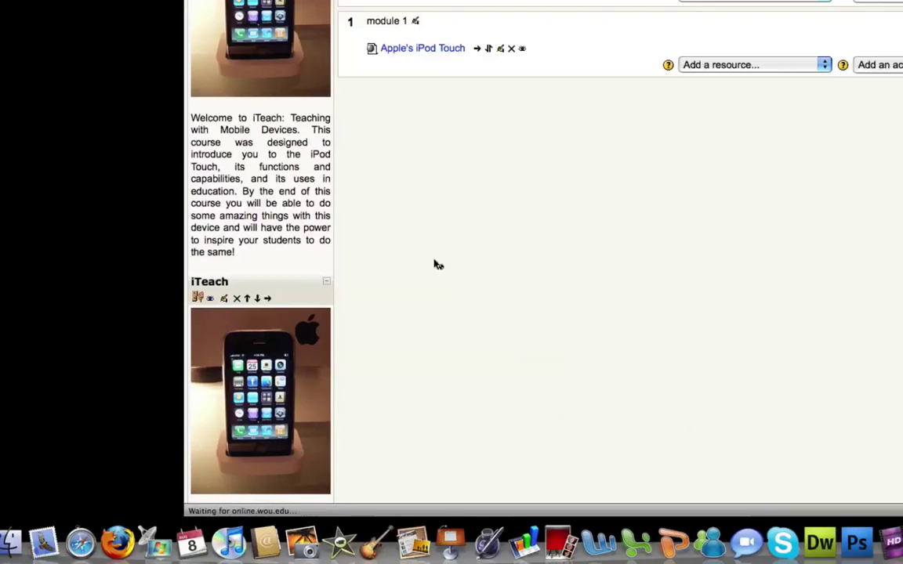
scroll(255, 283, down, 1)
scroll(254, 284, down, 4)
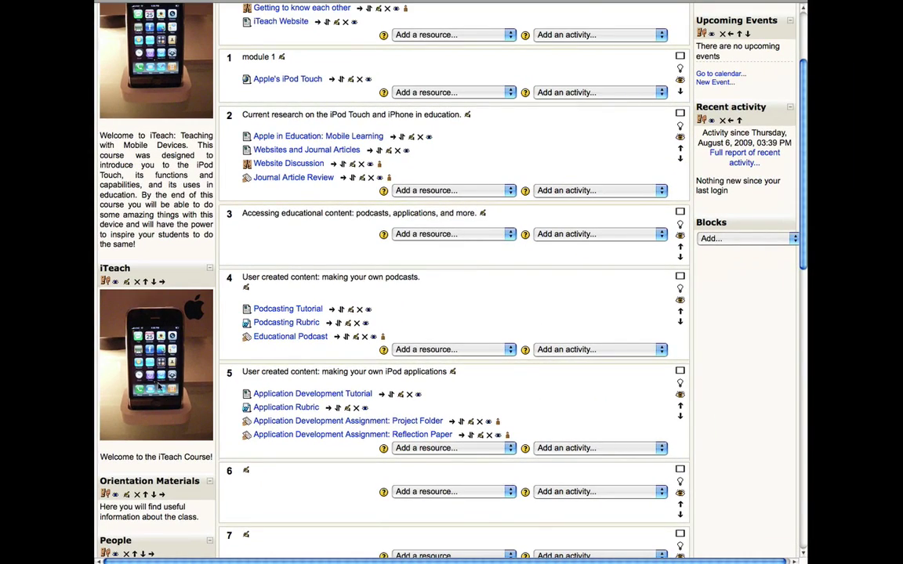
scroll(164, 408, up, 3)
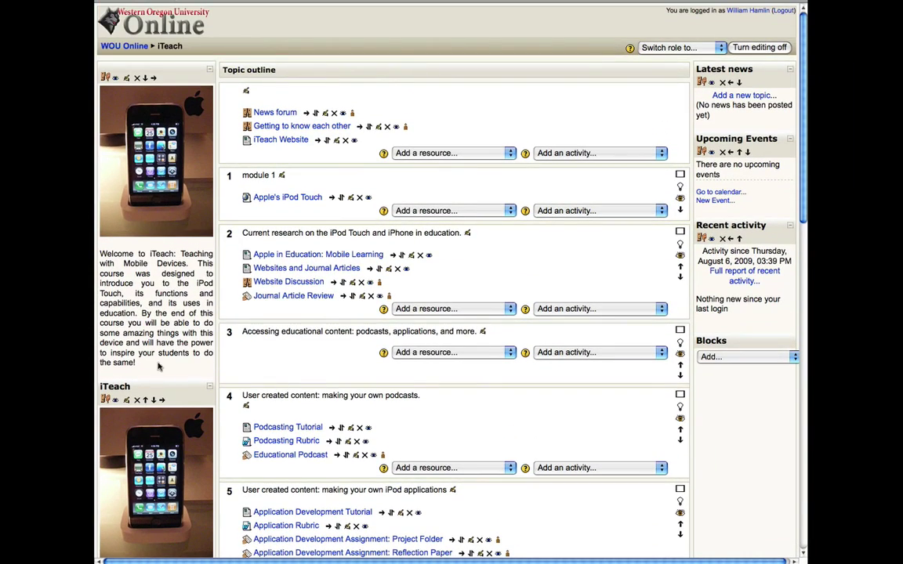